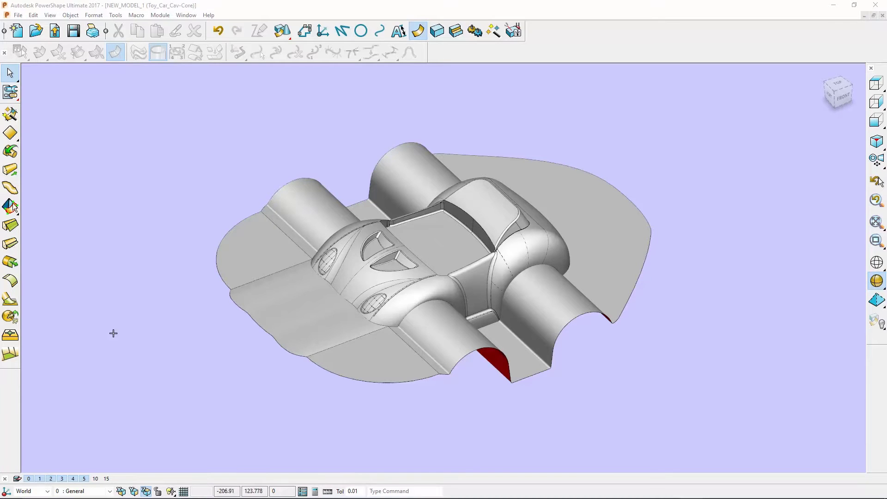
Step: Display level 10 (core) instead of level 5 and start Solid Doctor on the car body solid
{"action": "left_click", "coordinate": [84, 479]}
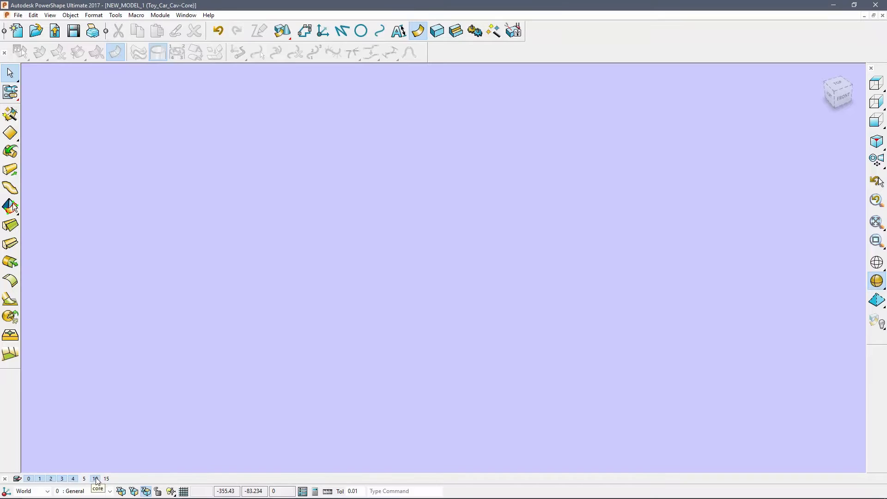
{"action": "left_click", "coordinate": [96, 479]}
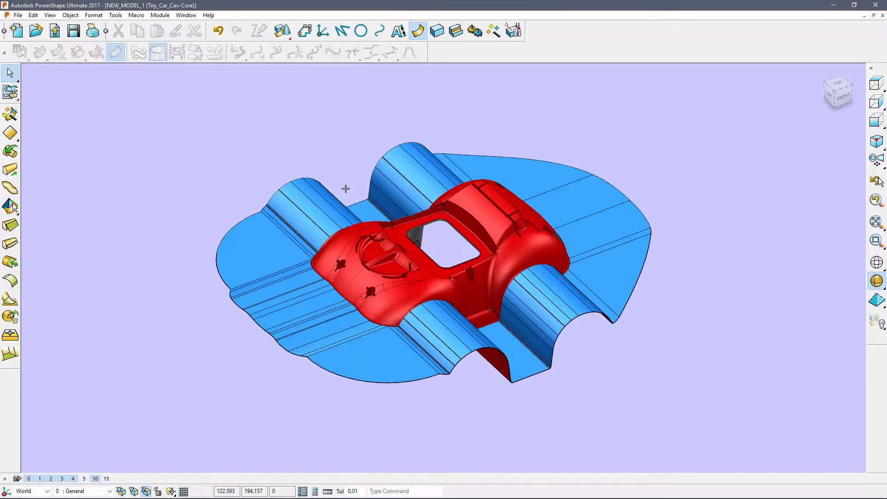
{"action": "left_click", "coordinate": [460, 275]}
{"action": "scroll", "coordinate": [460, 276], "scroll_direction": "up", "scroll_amount": 10}
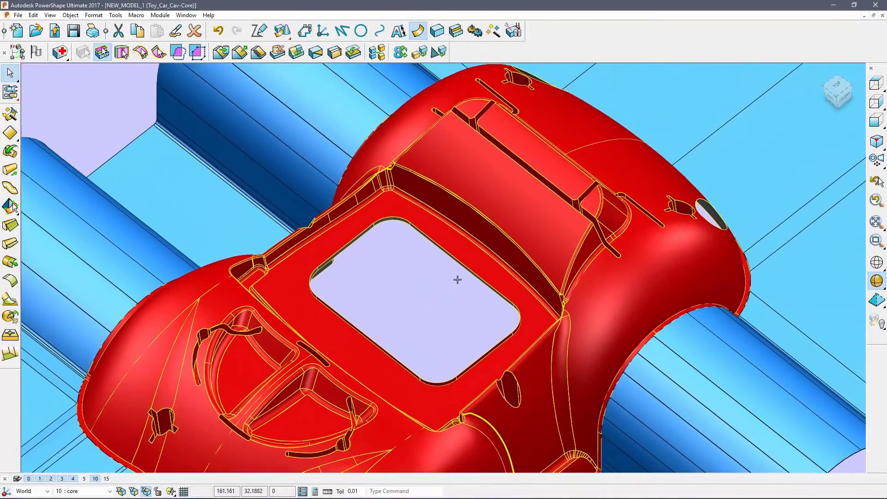
{"action": "middle_click_drag", "start_coordinate": [458, 280], "coordinate": [428, 317], "text": "shift"}
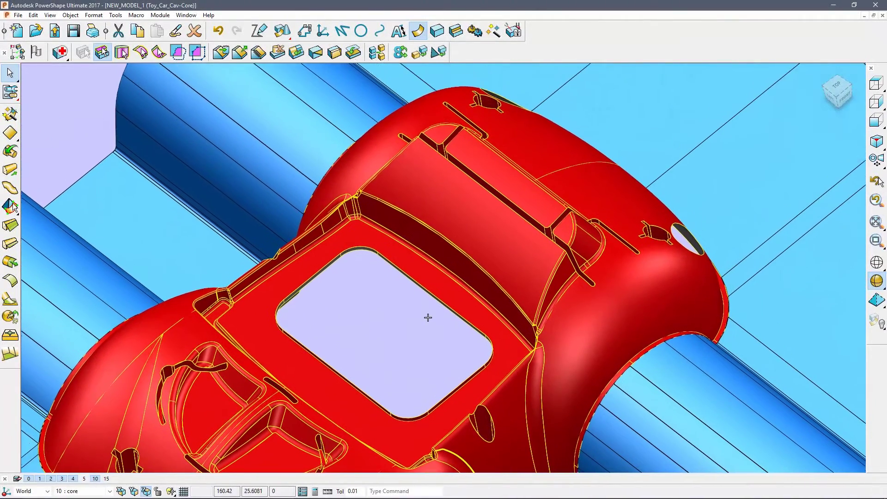
{"action": "left_click", "coordinate": [60, 52]}
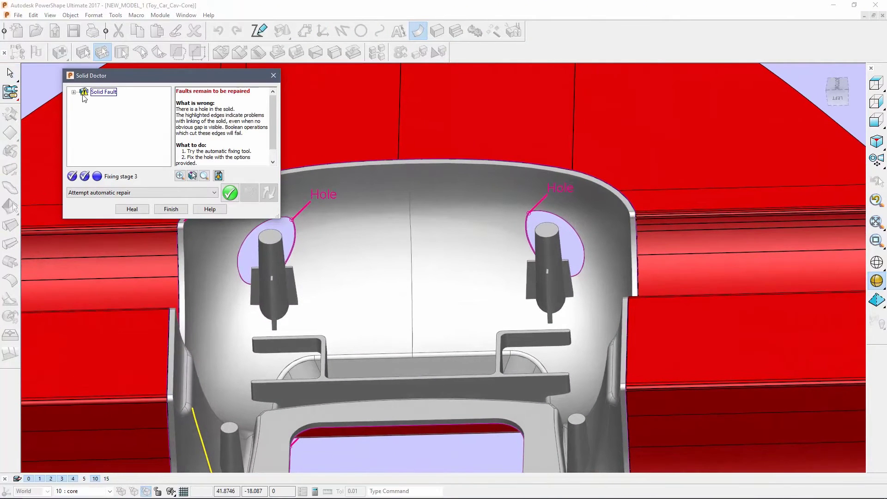
Step: Repair the large holes in Surface 264 and Surface 344 with "Fill hole by removing boundary"
{"action": "left_click", "coordinate": [85, 101]}
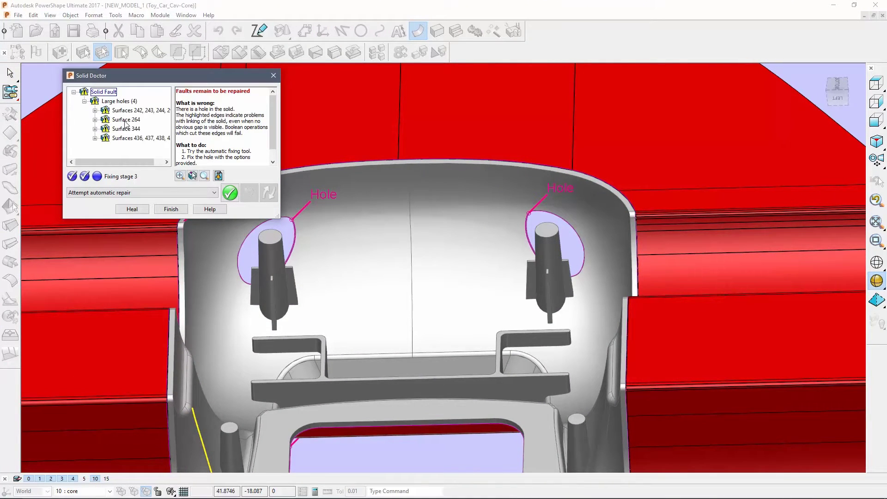
{"action": "left_click", "coordinate": [125, 120]}
{"action": "left_click", "coordinate": [132, 130], "text": "ctrl"}
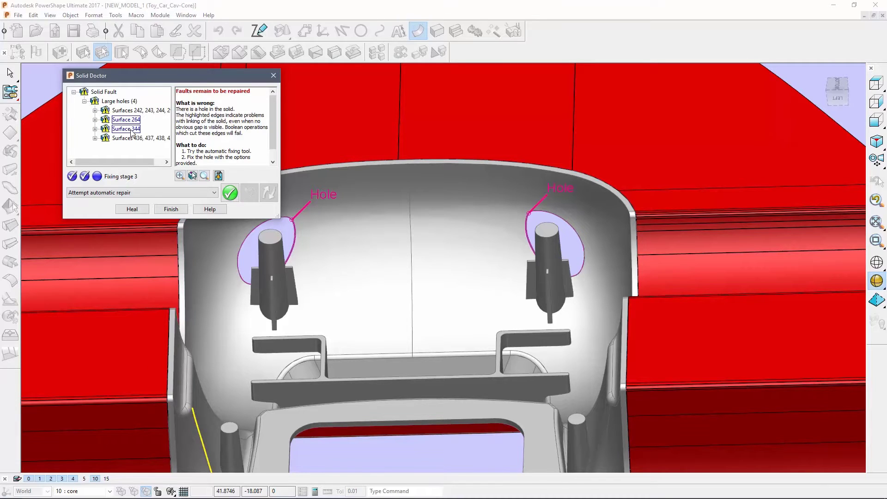
{"action": "left_click", "coordinate": [215, 192]}
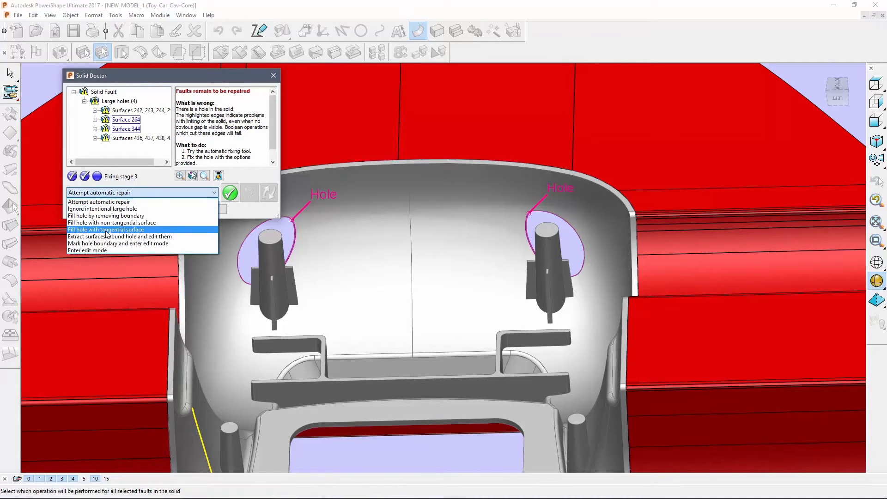
{"action": "left_click", "coordinate": [107, 216]}
{"action": "left_click", "coordinate": [229, 194]}
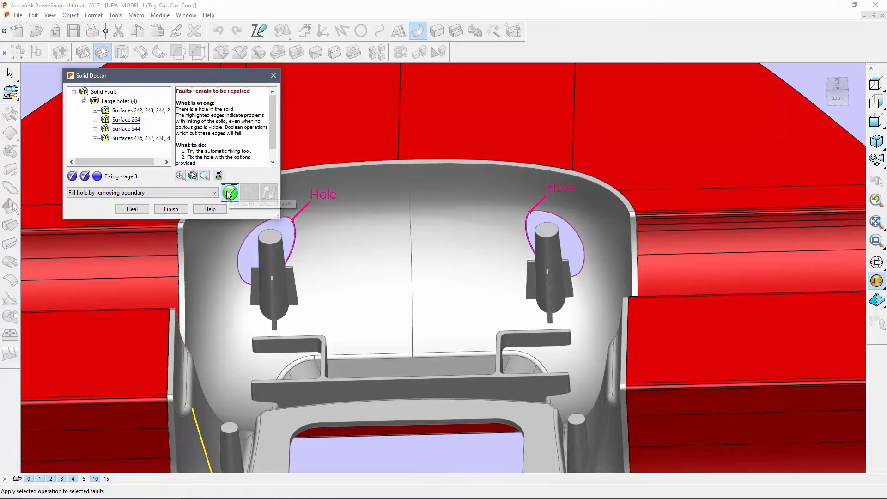
Step: Fill the cabin opening, Hole 4, with a non-tangential surface and finish Solid Doctor, leaving the outer boundary hole unrepaired
{"action": "left_click", "coordinate": [84, 93]}
{"action": "middle_click_drag", "start_coordinate": [351, 295], "coordinate": [398, 256]}
{"action": "left_click", "coordinate": [401, 233]}
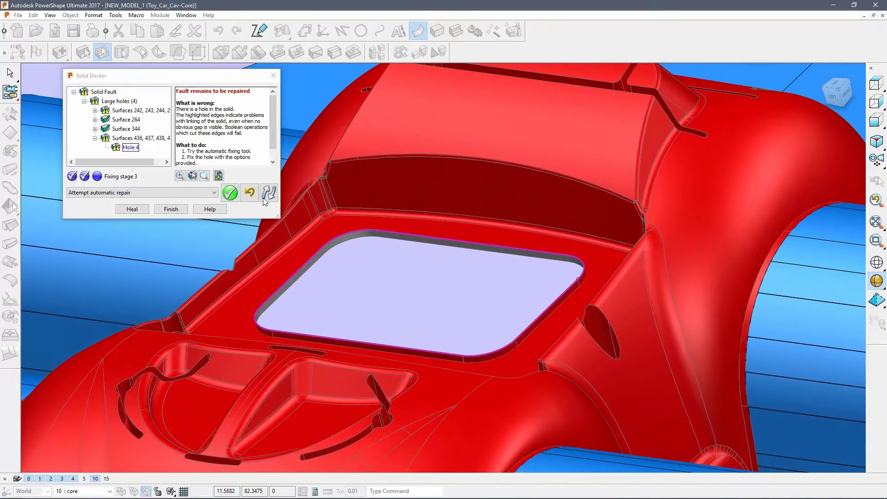
{"action": "left_click", "coordinate": [214, 192]}
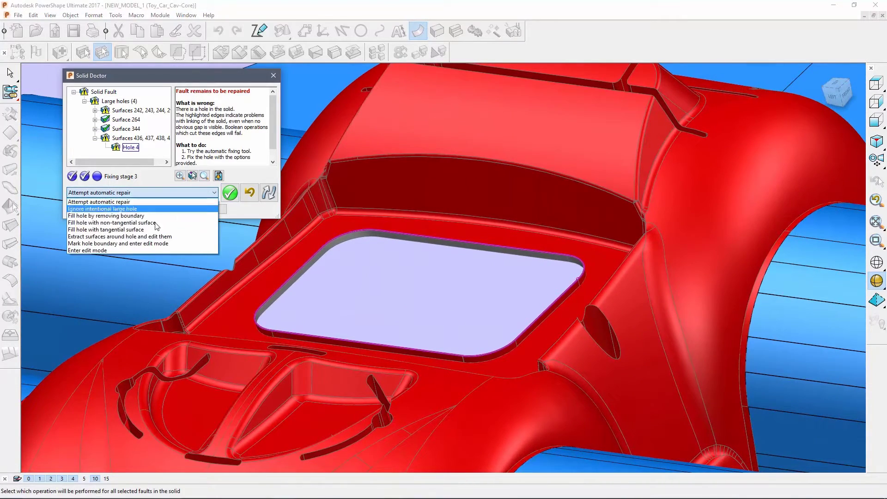
{"action": "left_click", "coordinate": [108, 223]}
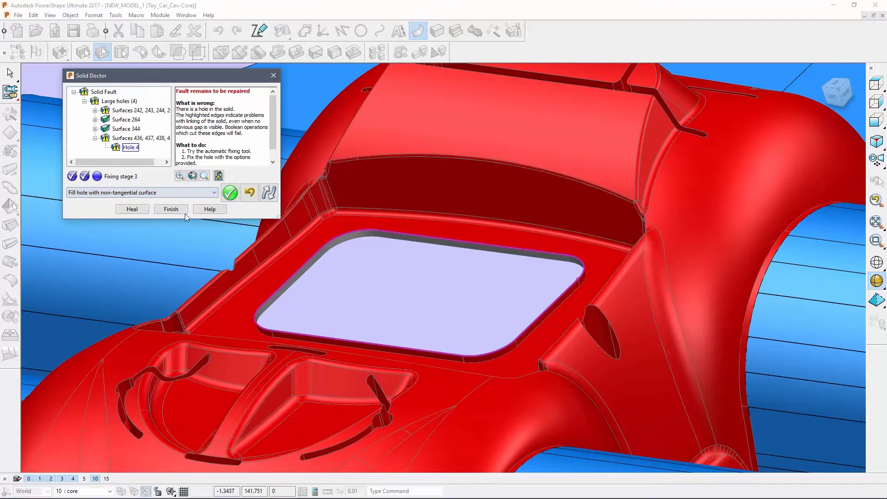
{"action": "left_click", "coordinate": [230, 195]}
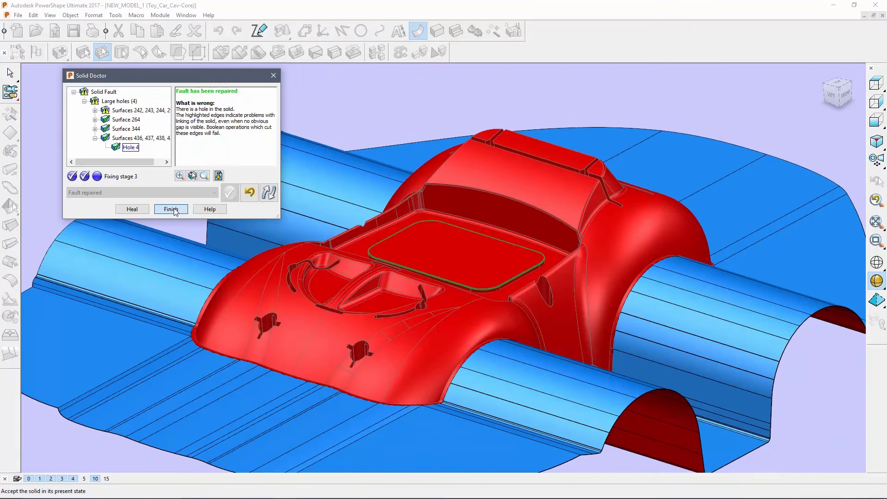
{"action": "left_click", "coordinate": [171, 209]}
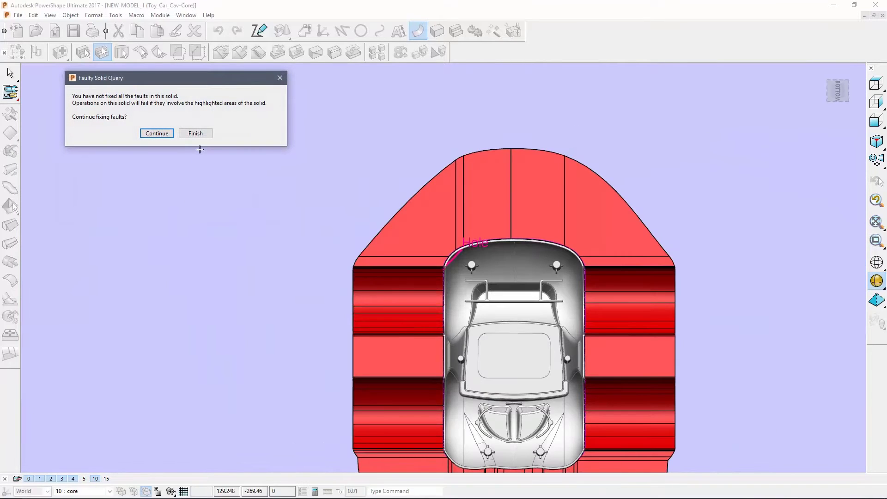
{"action": "left_click", "coordinate": [195, 134]}
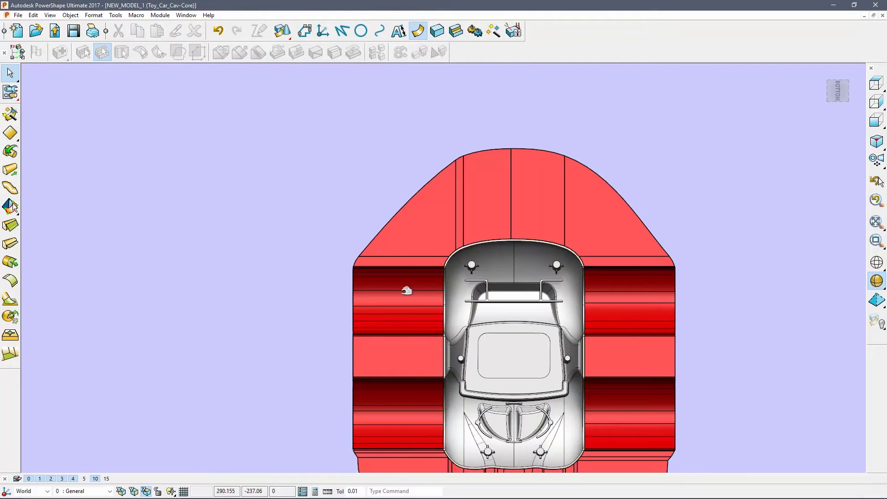
Step: Sew the surrounding blue split surfaces onto the car body solid
{"action": "middle_click_drag", "start_coordinate": [515, 353], "coordinate": [259, 55]}
{"action": "left_click", "coordinate": [259, 52]}
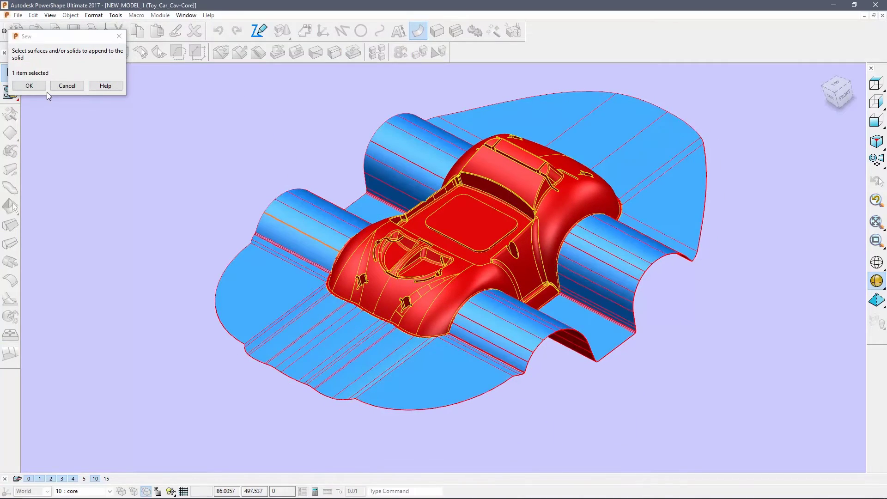
{"action": "left_click", "coordinate": [28, 86]}
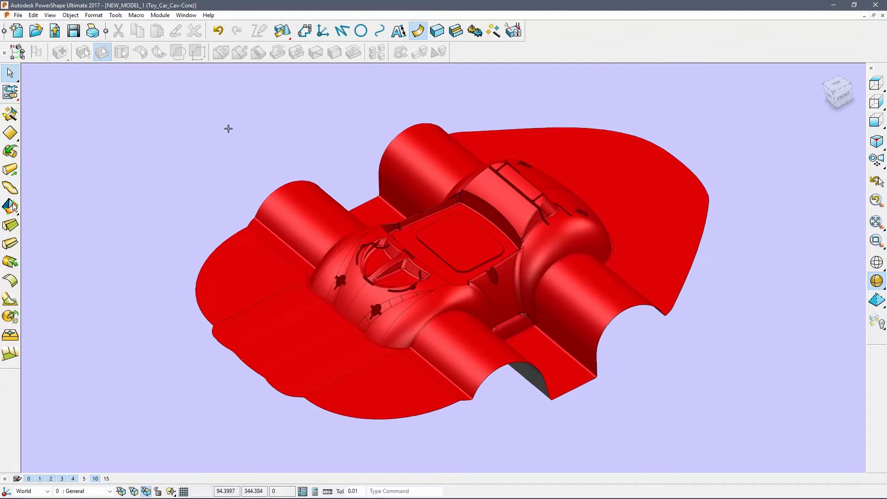
Step: Reverse the sewn core solid so its face orientation is flipped
{"action": "left_click", "coordinate": [625, 163]}
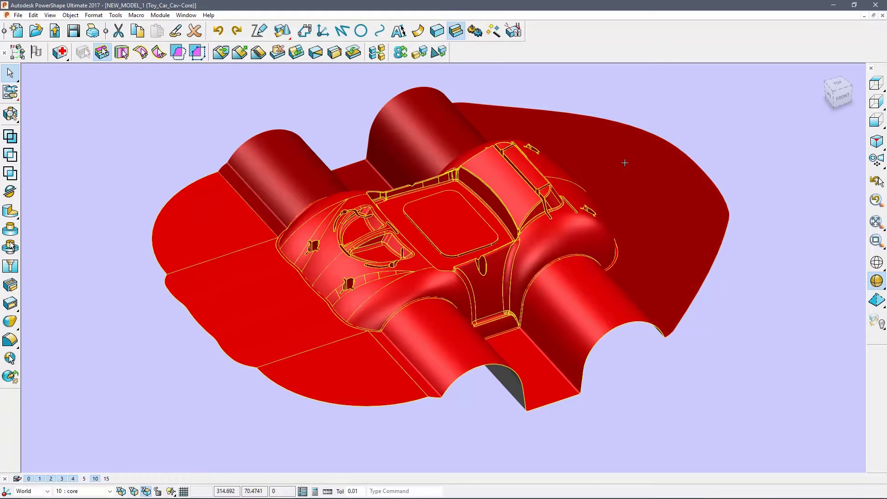
{"action": "right_click", "coordinate": [457, 140]}
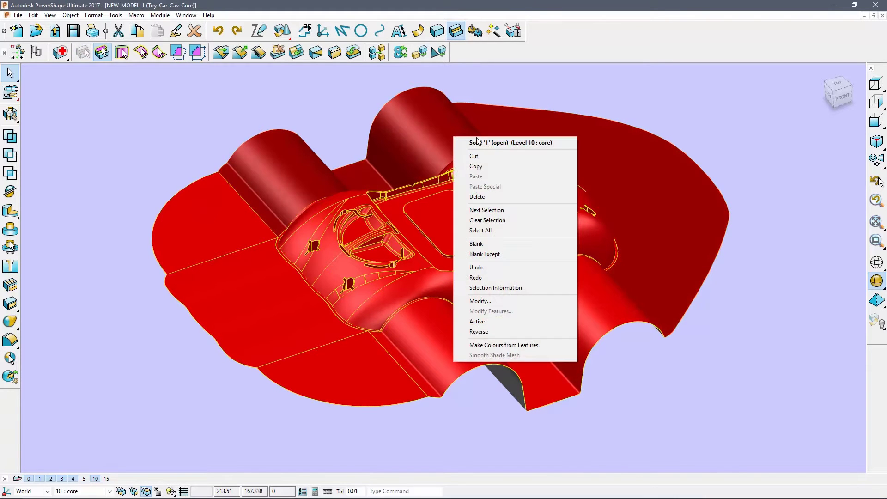
{"action": "left_click", "coordinate": [480, 331]}
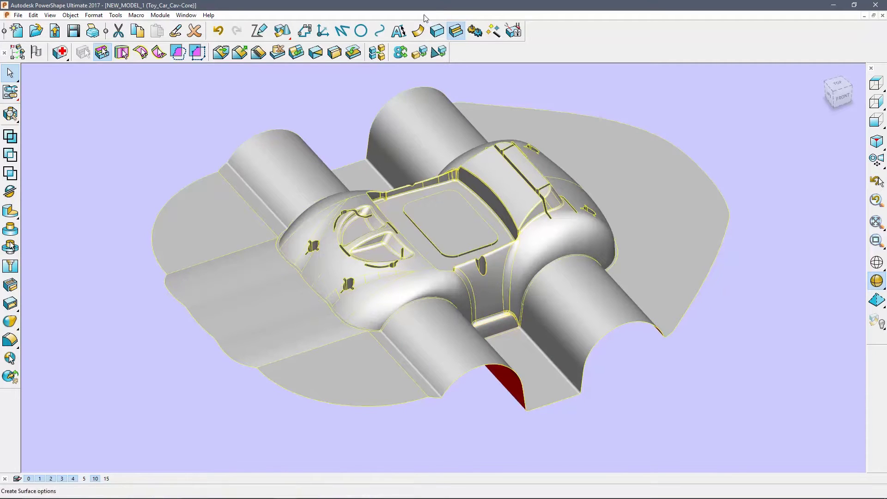
Step: Create a solid block at the centre of the flat cabin face and stretch it to about 330 mm long by 215 mm wide
{"action": "left_click", "coordinate": [436, 31]}
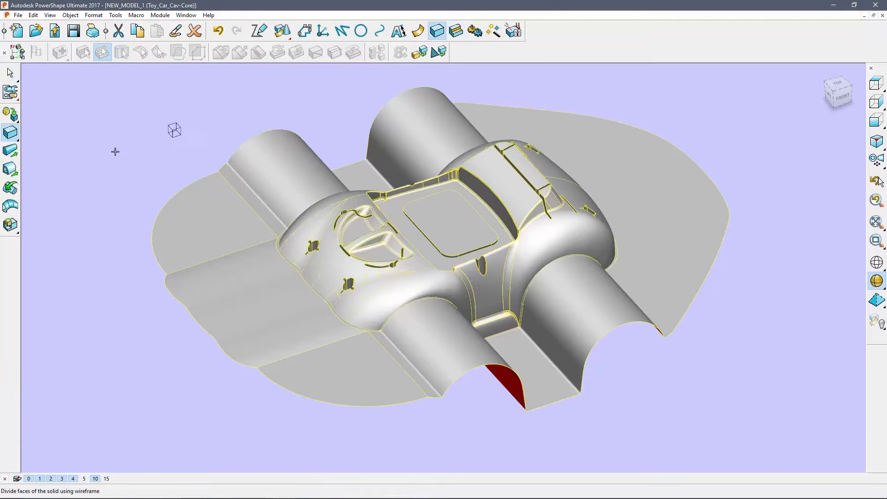
{"action": "left_click", "coordinate": [11, 133]}
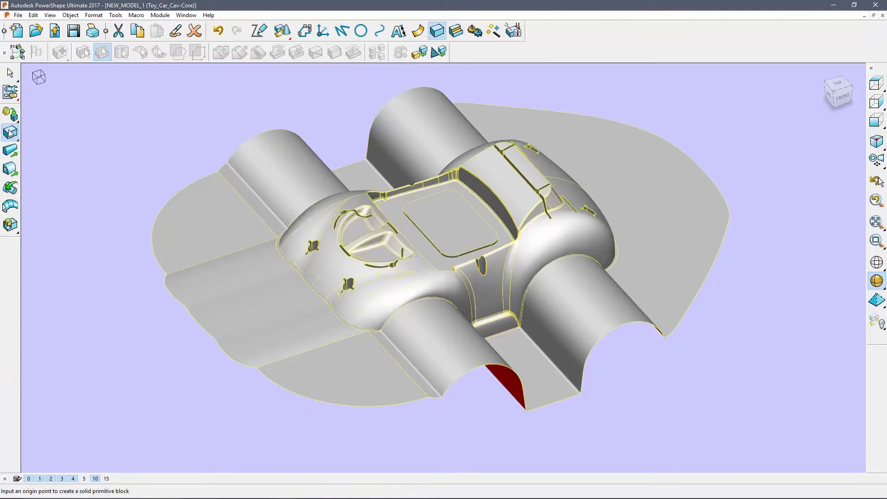
{"action": "left_click", "coordinate": [450, 221]}
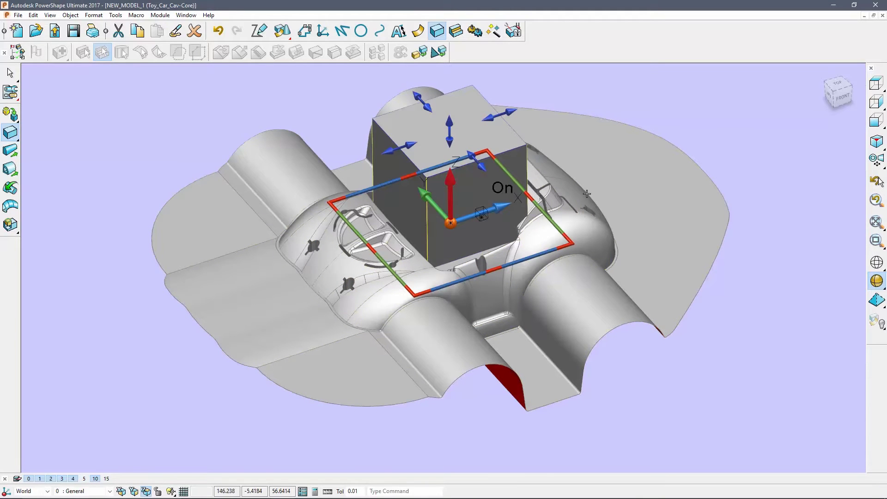
{"action": "left_click", "coordinate": [877, 83]}
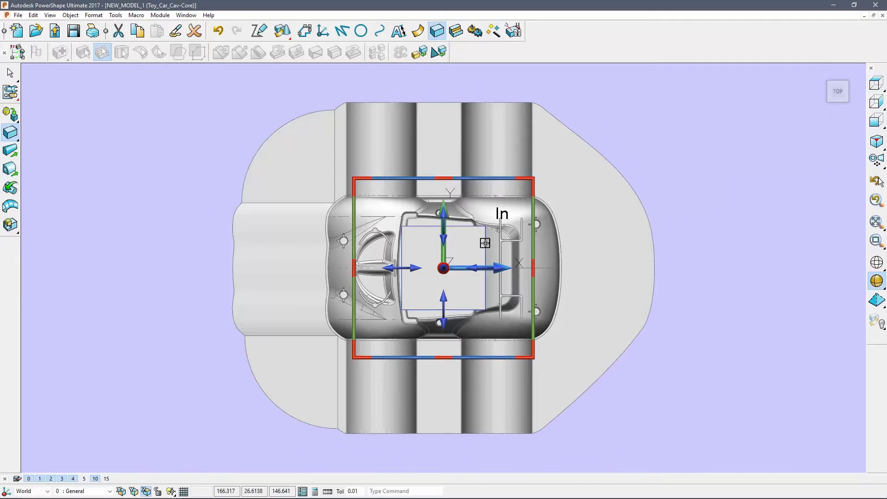
{"action": "left_click_drag", "start_coordinate": [485, 242], "coordinate": [578, 168]}
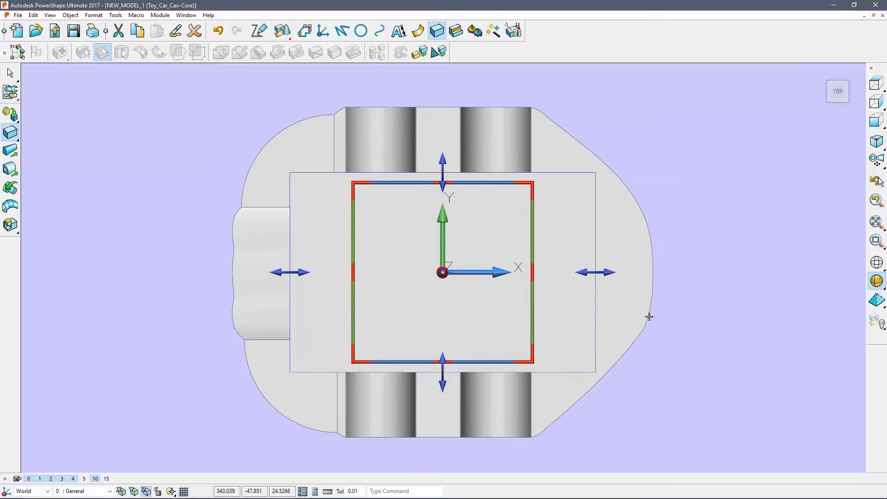
Step: Move the block's base down along Z below the car body and stretch its height to about 150 mm
{"action": "middle_click_drag", "start_coordinate": [647, 317], "coordinate": [531, 234]}
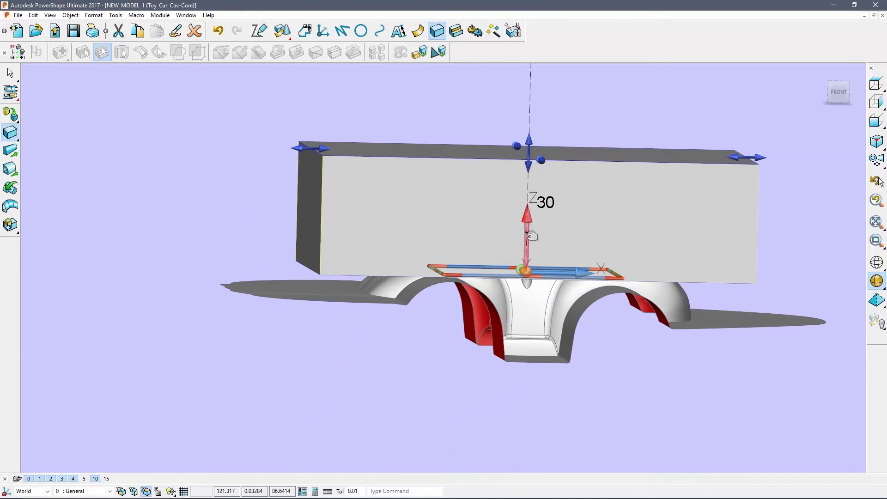
{"action": "left_click_drag", "start_coordinate": [528, 233], "coordinate": [522, 391]}
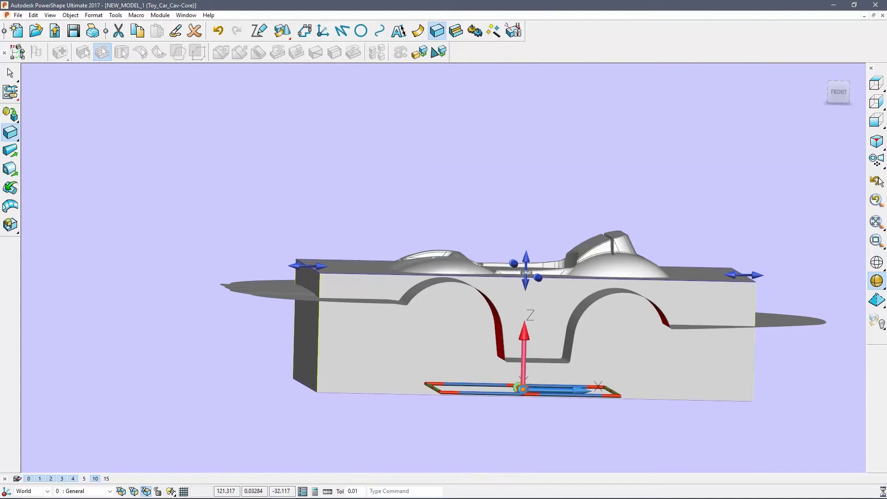
{"action": "middle_click_drag", "start_coordinate": [546, 372], "coordinate": [521, 243]}
{"action": "left_click_drag", "start_coordinate": [518, 256], "coordinate": [511, 191]}
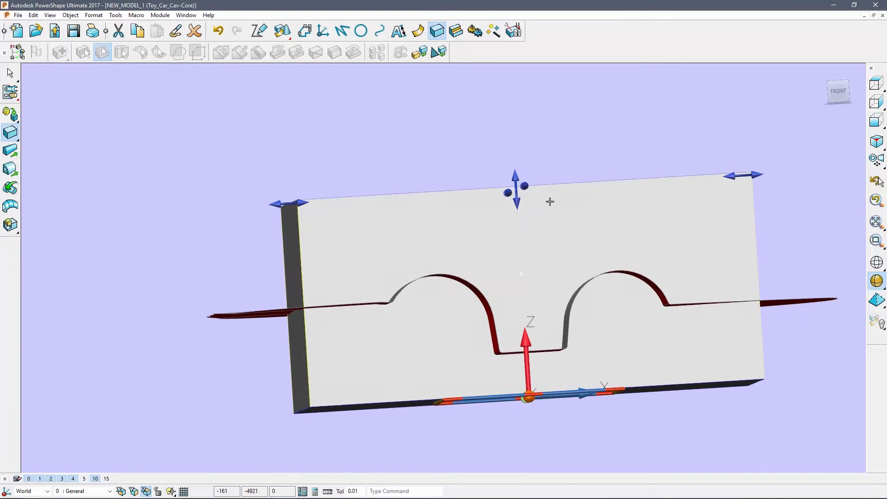
Step: Set the block's exact dimensions to 330 mm length in X and 215 mm width in Y
{"action": "middle_click_drag", "start_coordinate": [551, 200], "coordinate": [584, 259]}
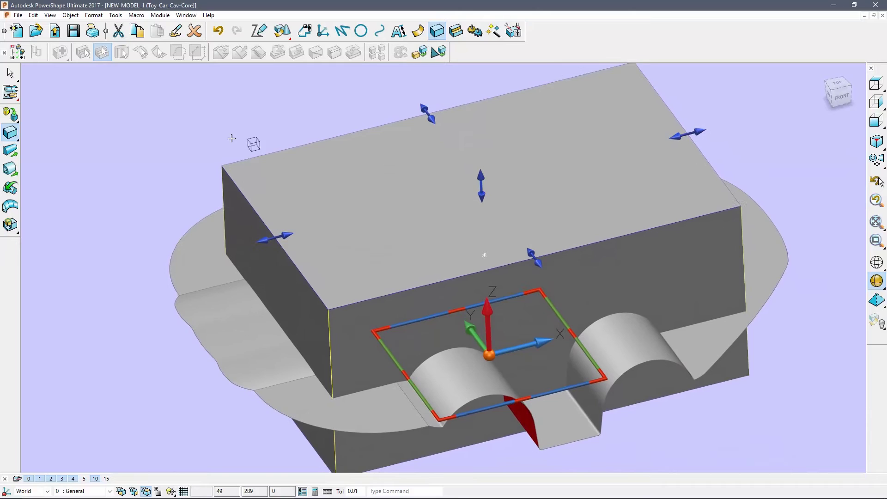
{"action": "middle_click_drag", "start_coordinate": [285, 152], "coordinate": [274, 142], "text": "shift"}
{"action": "left_click", "coordinate": [10, 72]}
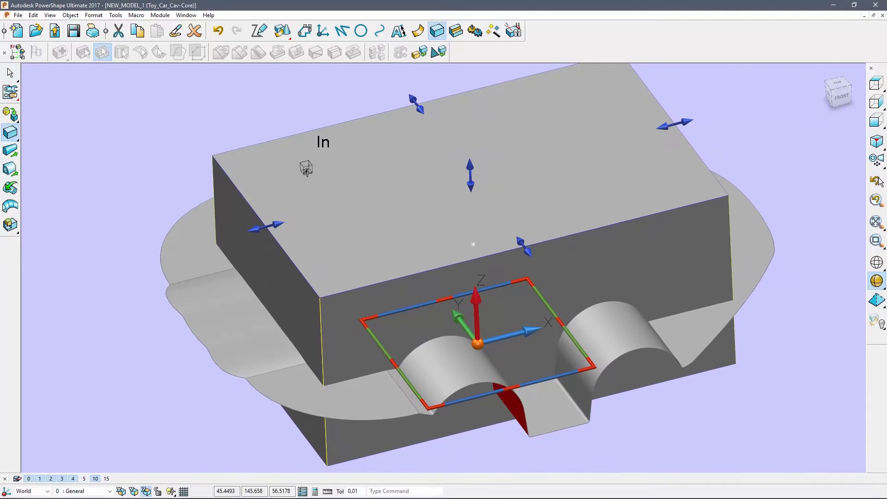
{"action": "double_click", "coordinate": [308, 171]}
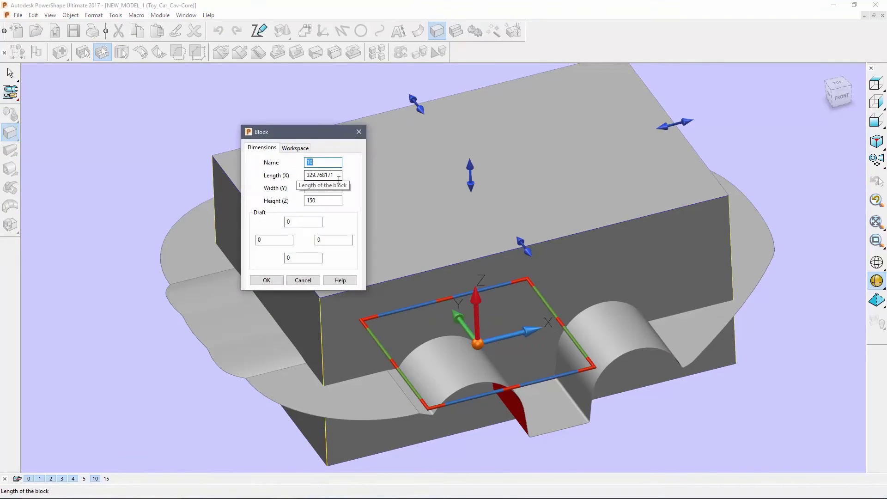
{"action": "key", "text": "Tab"}
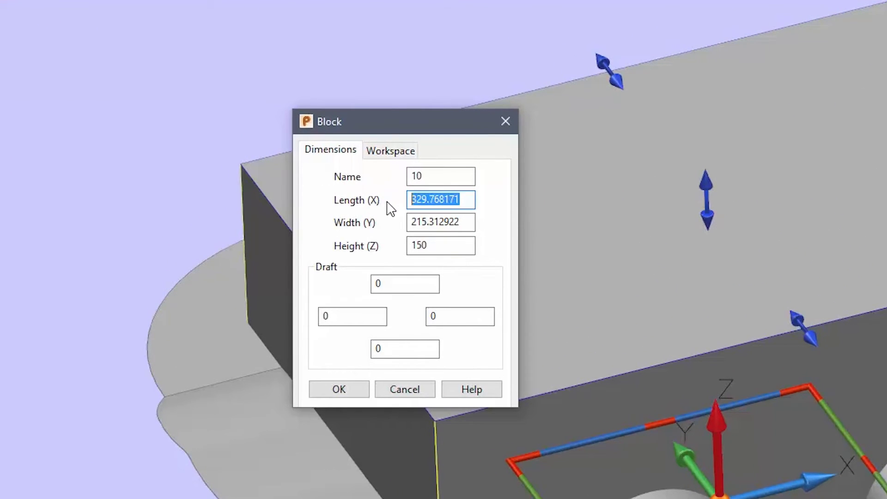
{"action": "type", "text": "330"}
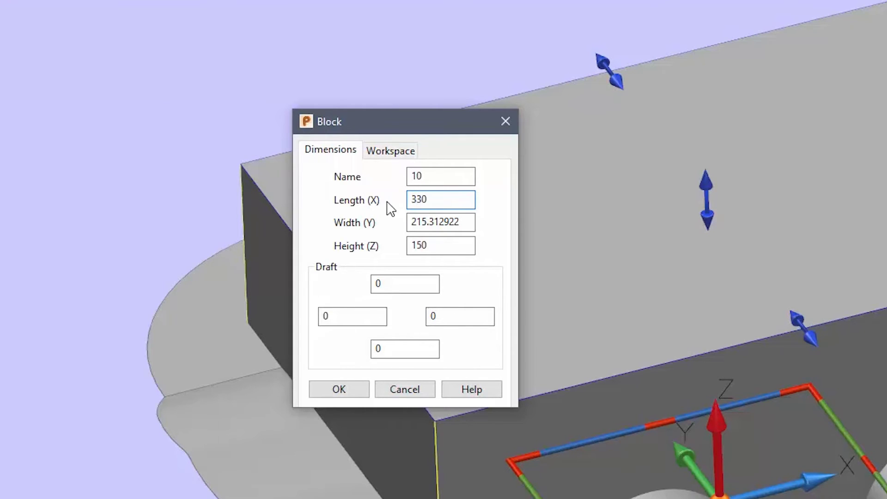
{"action": "left_click_drag", "start_coordinate": [466, 222], "coordinate": [405, 221]}
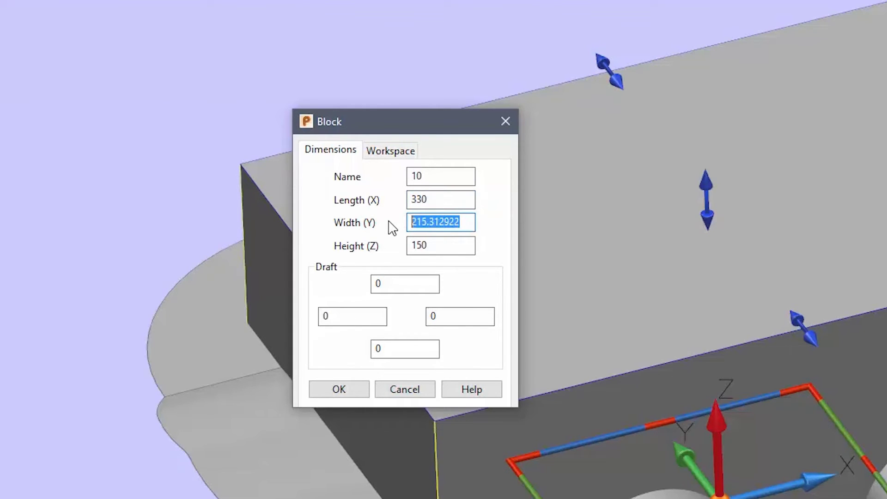
{"action": "type", "text": "215"}
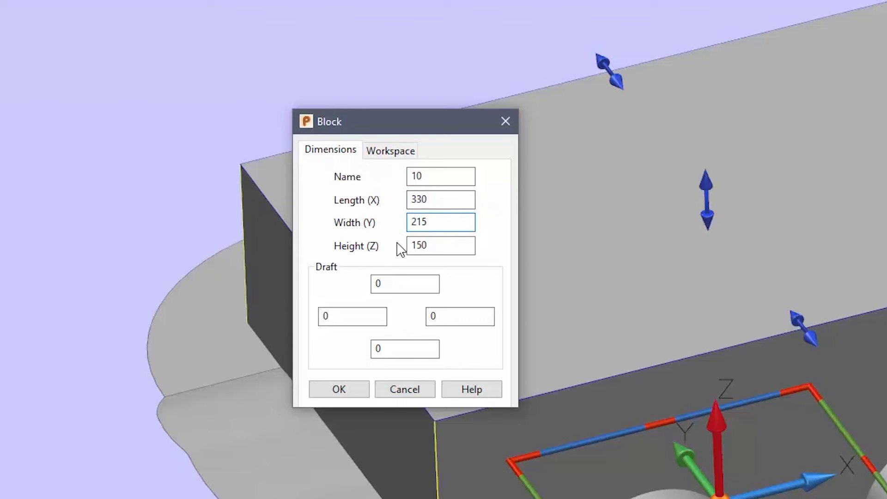
{"action": "left_click", "coordinate": [353, 393]}
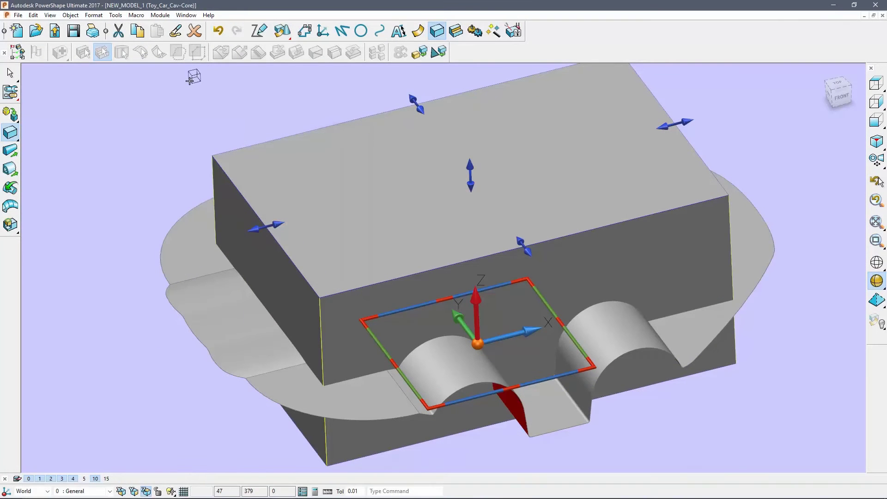
Step: Duplicate the block in place and move the copy, Solid 11, onto level 5 (cavity)
{"action": "left_click", "coordinate": [10, 73]}
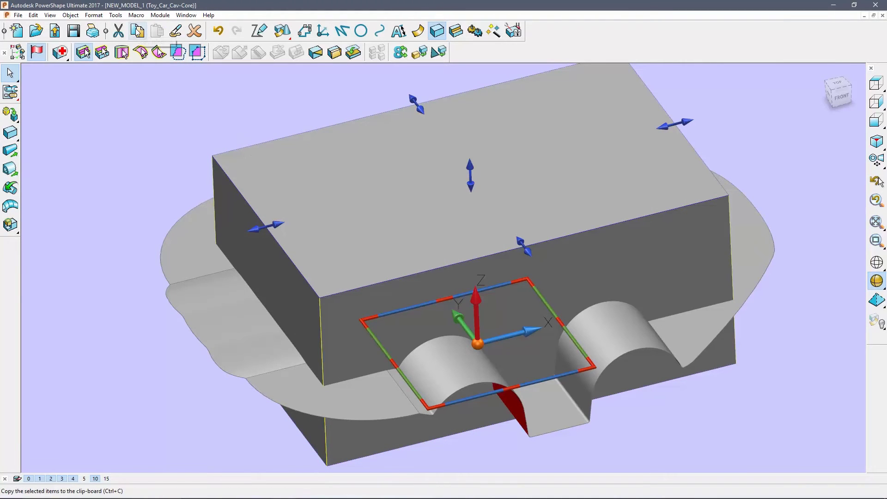
{"action": "left_click", "coordinate": [138, 31]}
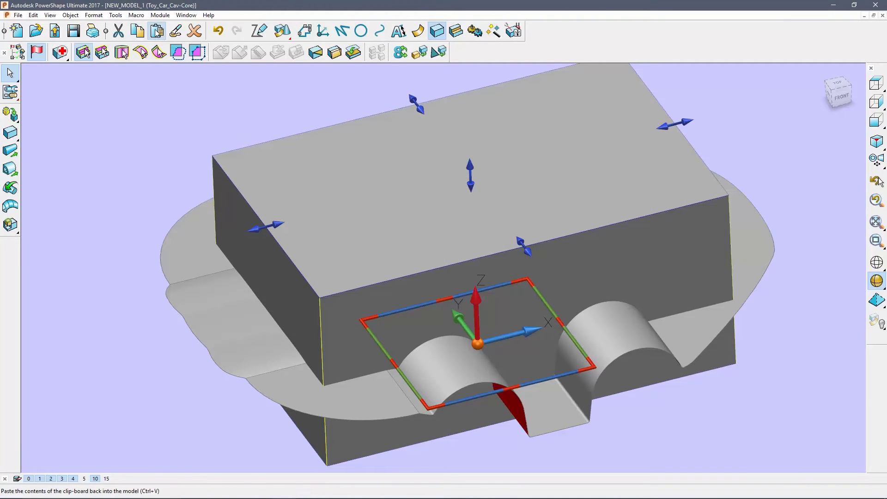
{"action": "left_click", "coordinate": [157, 31]}
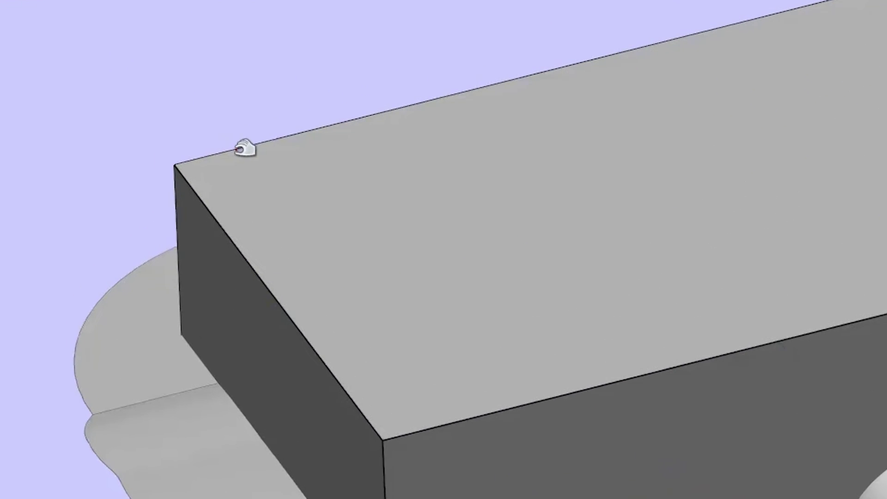
{"action": "left_click", "coordinate": [264, 148]}
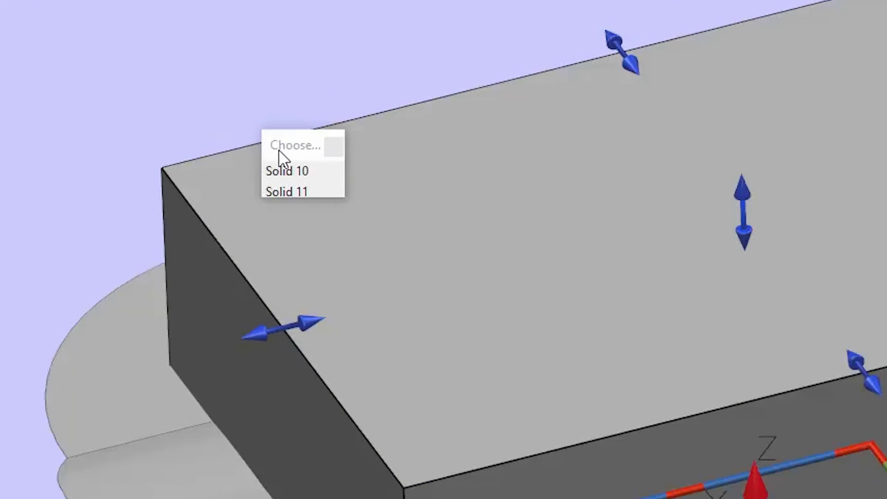
{"action": "left_click", "coordinate": [293, 187]}
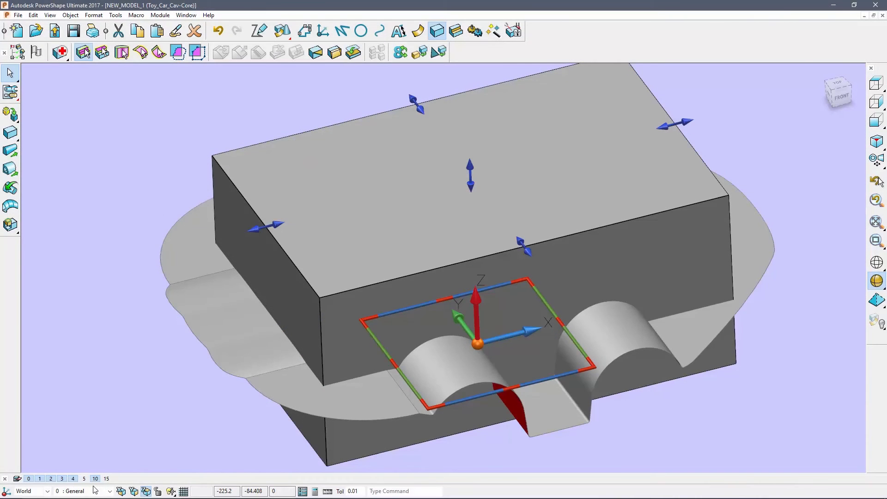
{"action": "left_click", "coordinate": [96, 478]}
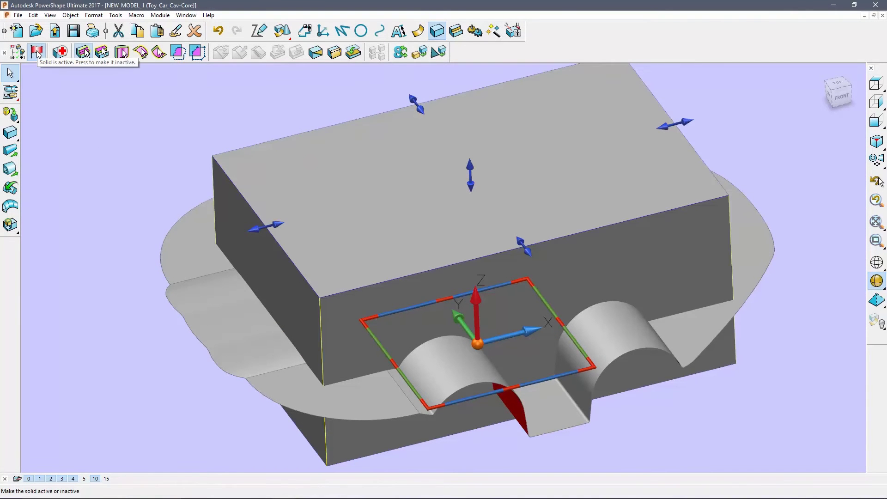
Step: Intersect the active block with the sewn core solid to form the core half of the mould
{"action": "left_click", "coordinate": [114, 141]}
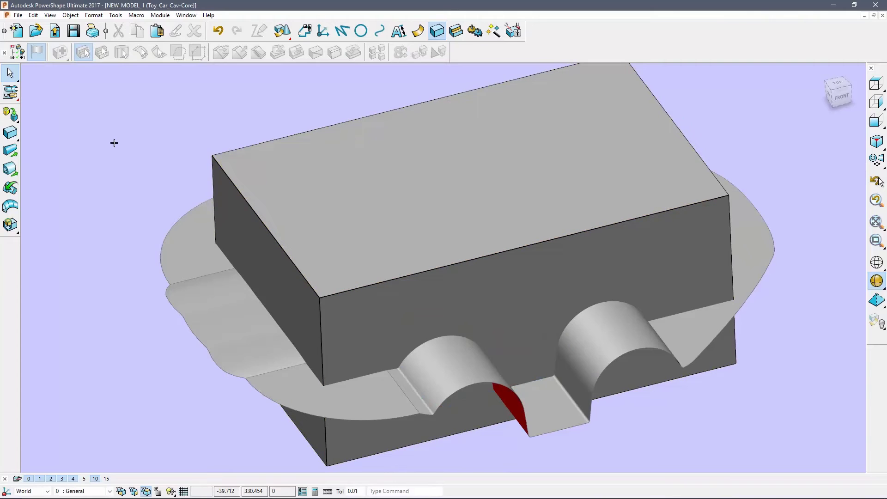
{"action": "left_click", "coordinate": [184, 239]}
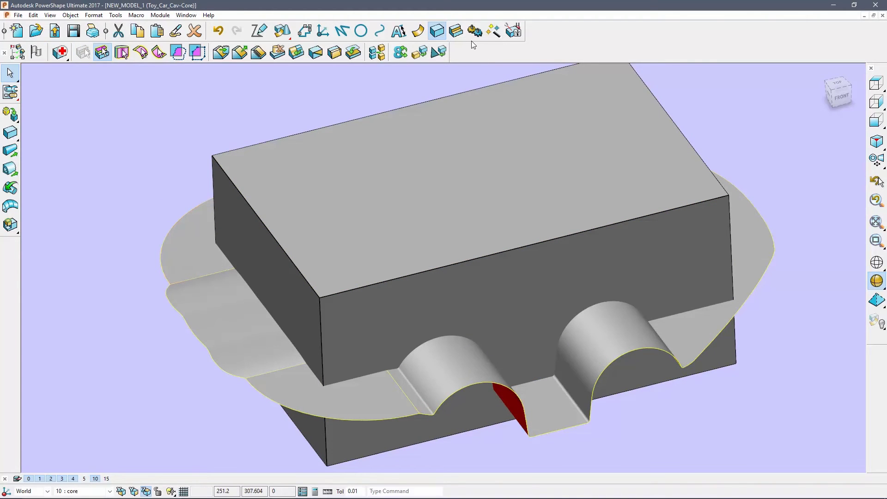
{"action": "left_click", "coordinate": [457, 31]}
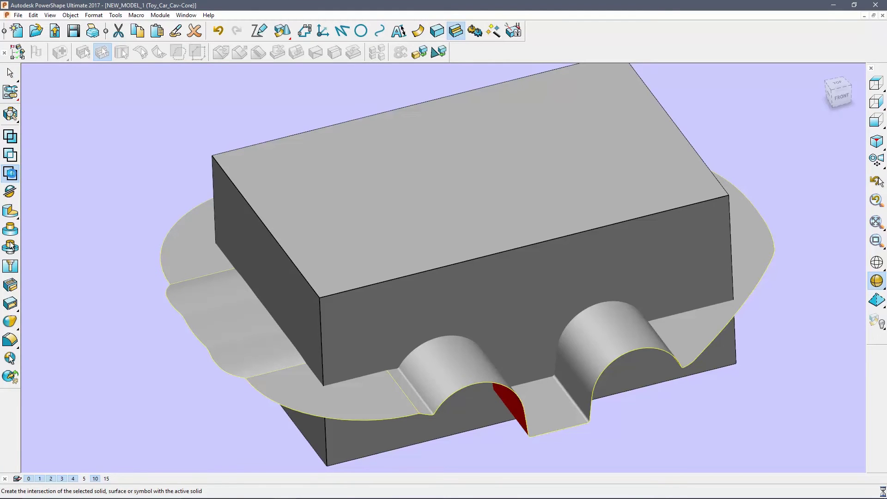
{"action": "left_click", "coordinate": [10, 173]}
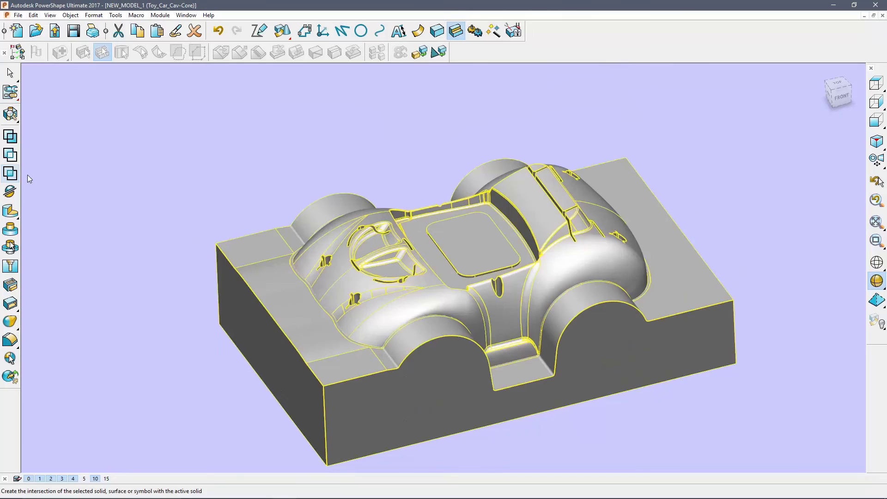
{"action": "left_click", "coordinate": [370, 137]}
Step: Move the finished core block onto level 10 (core) and hide that level
{"action": "mouse_move", "coordinate": [386, 145]}
{"action": "middle_mouse_down"}
{"action": "mouse_move", "coordinate": [387, 208]}
{"action": "mouse_move", "coordinate": [388, 154]}
{"action": "middle_mouse_up"}
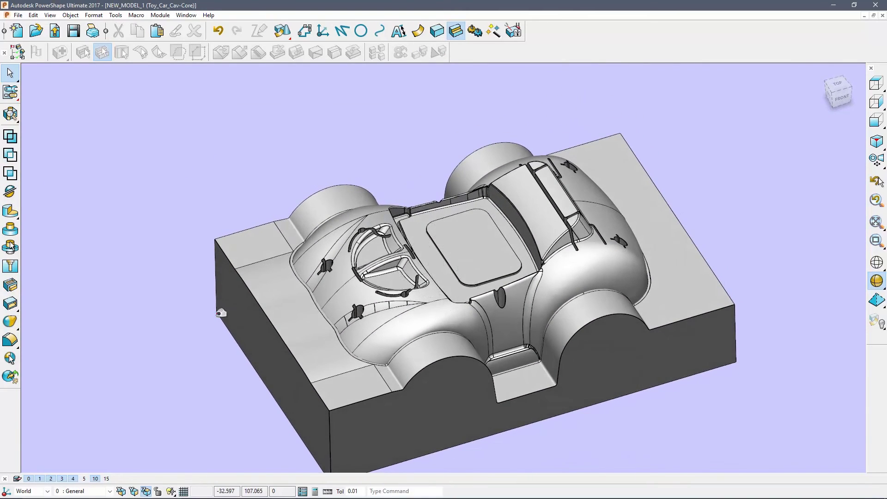
{"action": "double_click", "coordinate": [96, 479]}
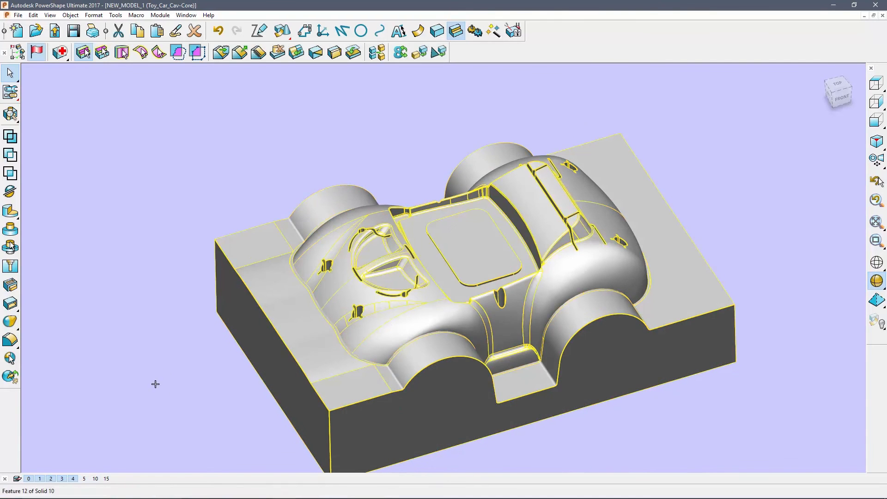
{"action": "left_click", "coordinate": [95, 479]}
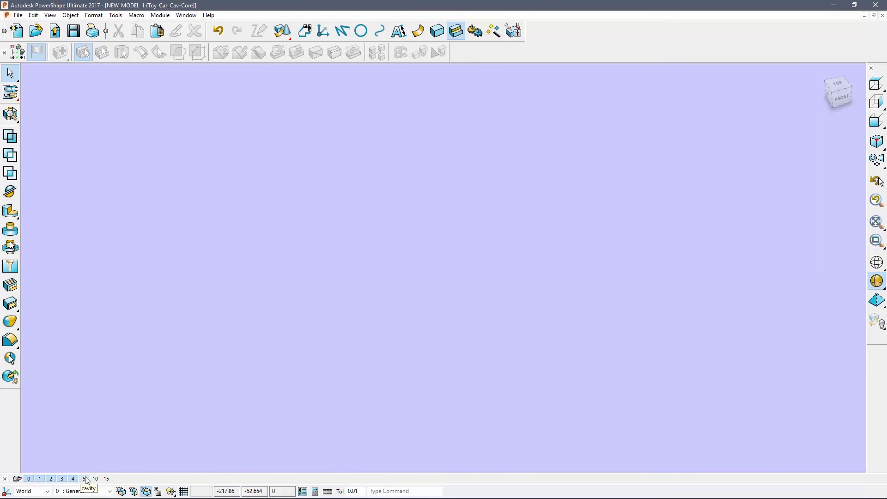
Step: Display level 5 (cavity), make its block the active solid and subtract the sewn cavity solid from it
{"action": "left_click", "coordinate": [85, 479]}
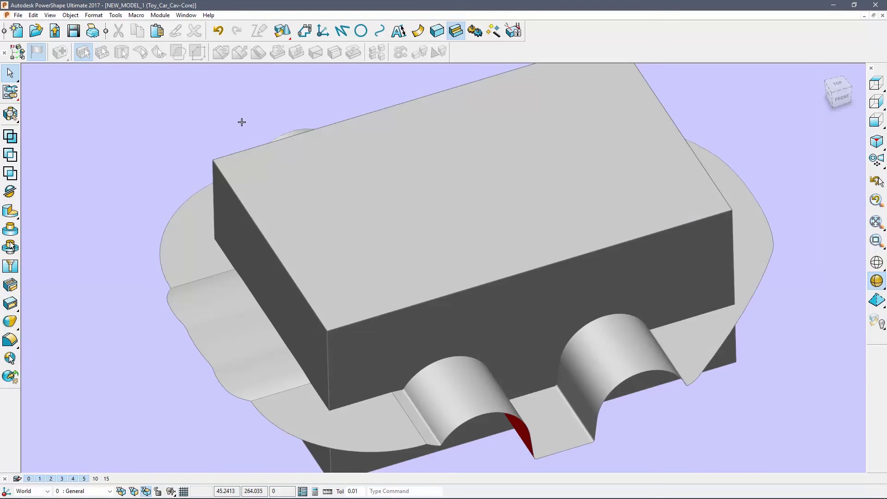
{"action": "left_click", "coordinate": [250, 155]}
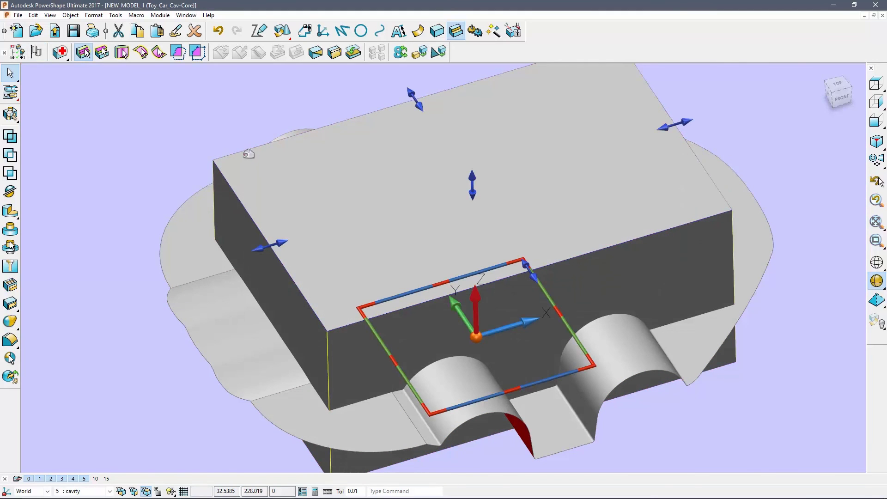
{"action": "left_click", "coordinate": [37, 54]}
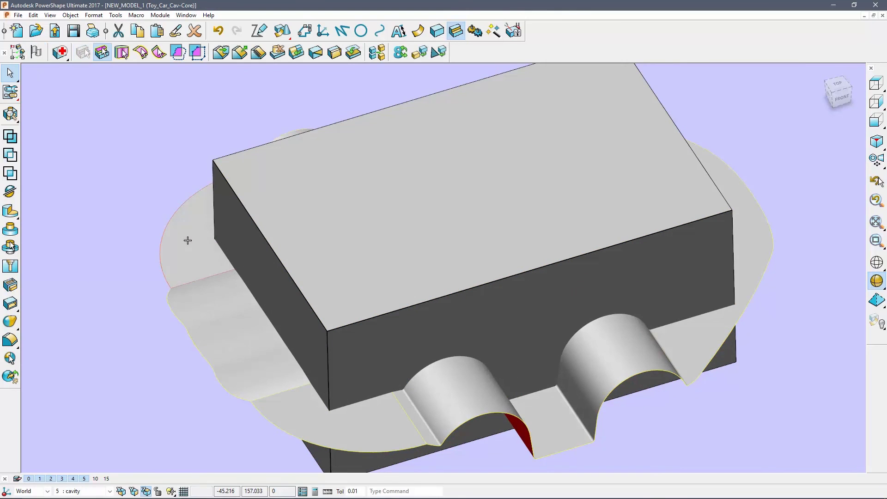
{"action": "left_click", "coordinate": [13, 158]}
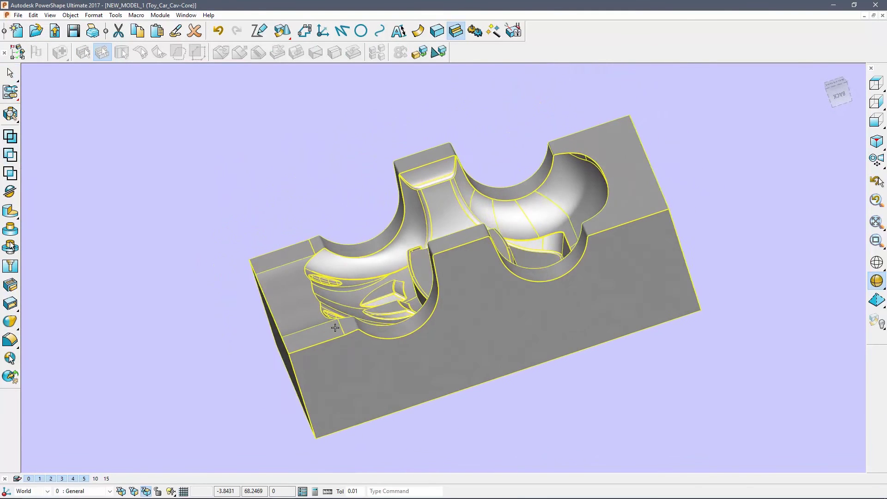